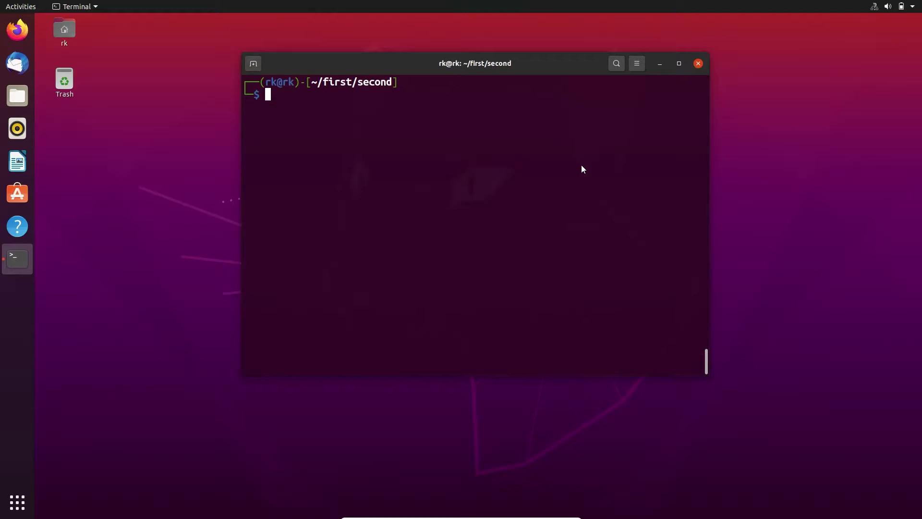
Step: Recall an earlier command, correct it to cat >a.txt, and run it
{"action": "key", "text": "Up"}
{"action": "key", "text": "Home"}
{"action": "type", "text": "cat"}
{"action": "key", "text": "Delete"}
{"action": "key", "text": "Delete"}
{"action": "type", "text": ">"}
{"action": "key", "text": "End"}
{"action": "key", "text": "Return"}
{"action": "type", "text": "T"}
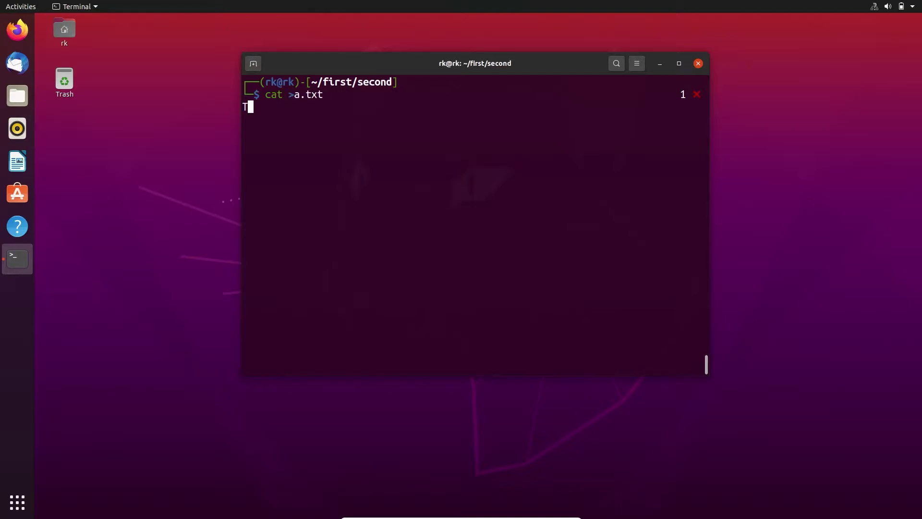
{"action": "type", "text": "his is a f"}
{"action": "type", "text": "irst file"}
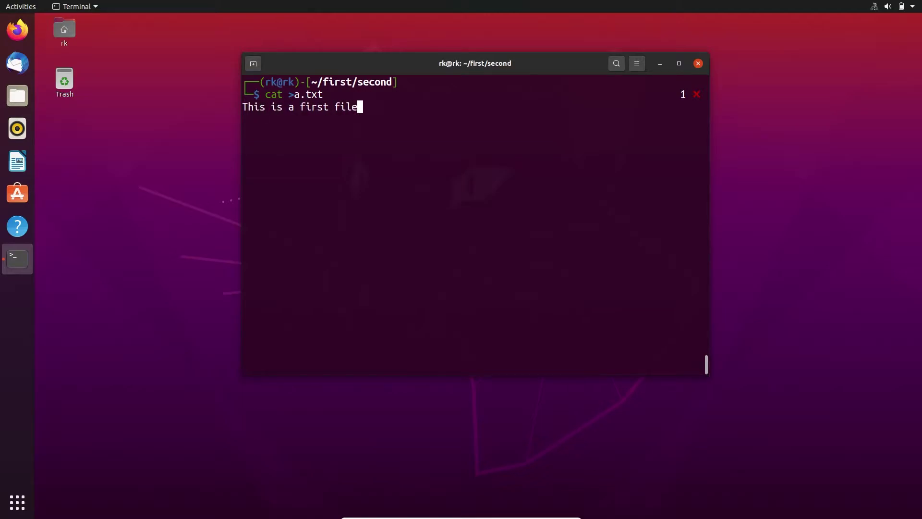
Step: Write 'This is a first file' into a.txt, save it, and print a.txt
{"action": "key", "text": "Return"}
{"action": "key", "text": "ctrl+d"}
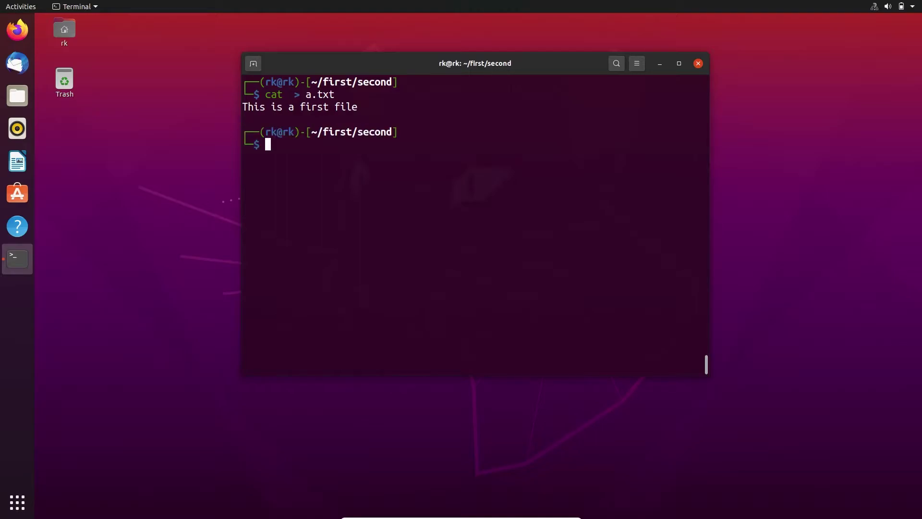
{"action": "type", "text": "cat"}
{"action": "key", "text": "Tab"}
{"action": "key", "text": "Tab"}
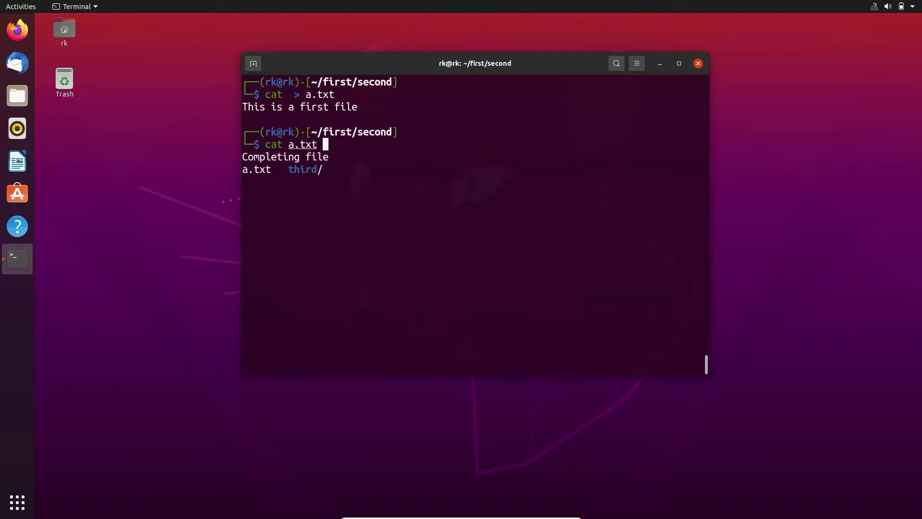
{"action": "key", "text": "Return"}
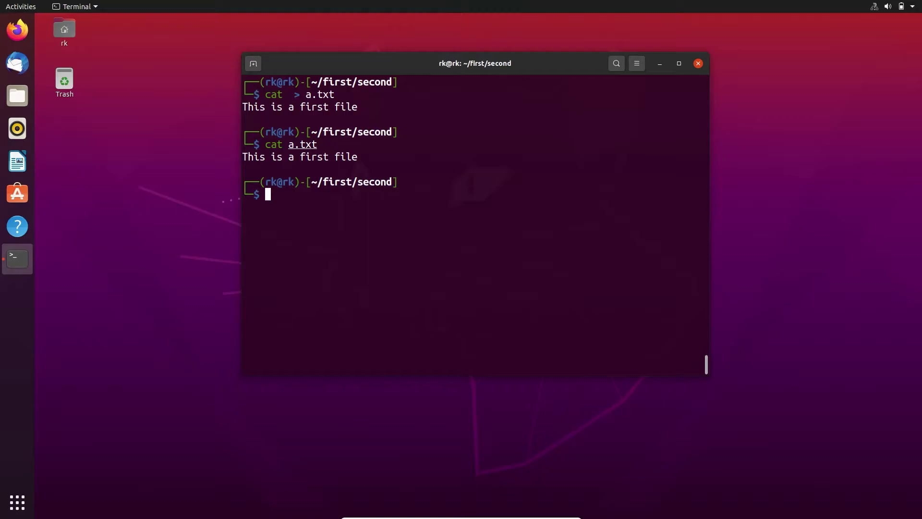
{"action": "type", "text": "mv "}
{"action": "type", "text": "a"}
Step: Rename a.txt to b.txt with mv and list the folder
{"action": "key", "text": "Tab"}
{"action": "type", "text": "b.txt"}
{"action": "key", "text": "Return"}
{"action": "type", "text": "ls"}
{"action": "key", "text": "Return"}
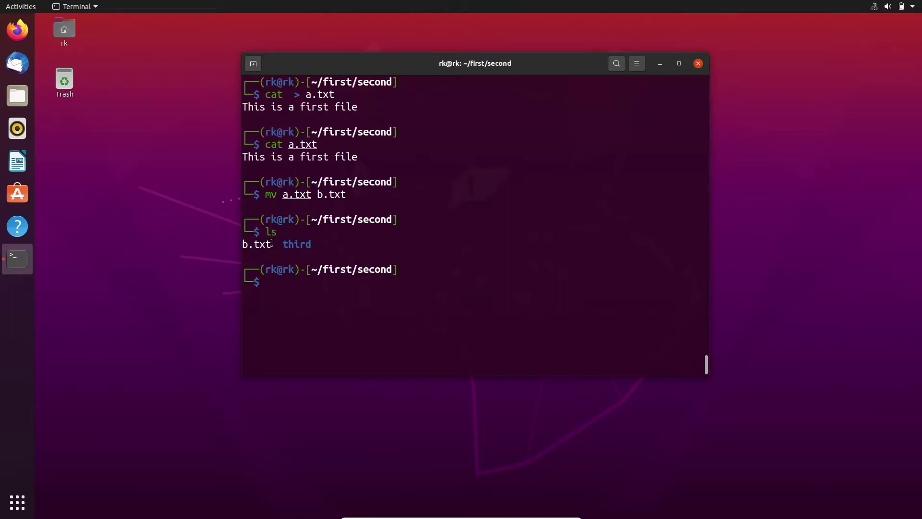
{"action": "type", "text": "cat"}
{"action": "type", "text": " b"}
Step: Print b.txt and highlight its 'This is a first file' output line
{"action": "key", "text": "Tab"}
{"action": "key", "text": "Return"}
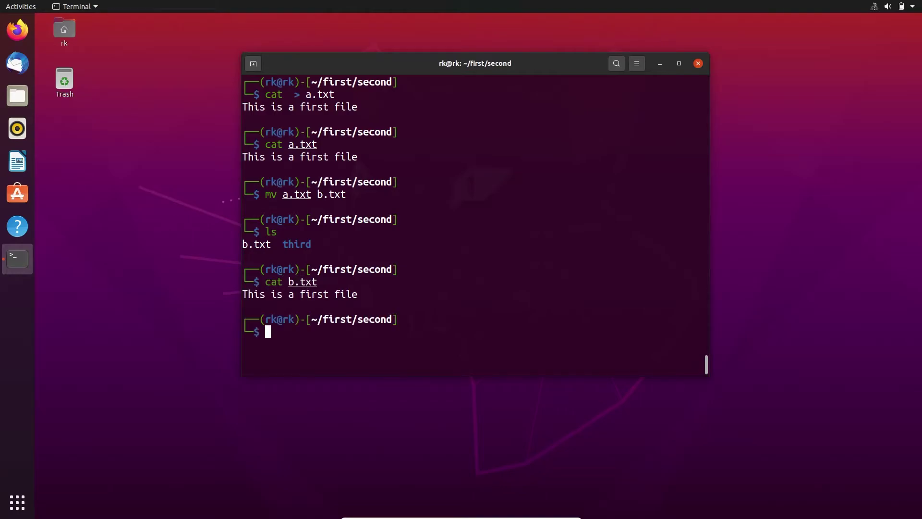
{"action": "left_click_drag", "start_coordinate": [357, 295], "coordinate": [242, 296]}
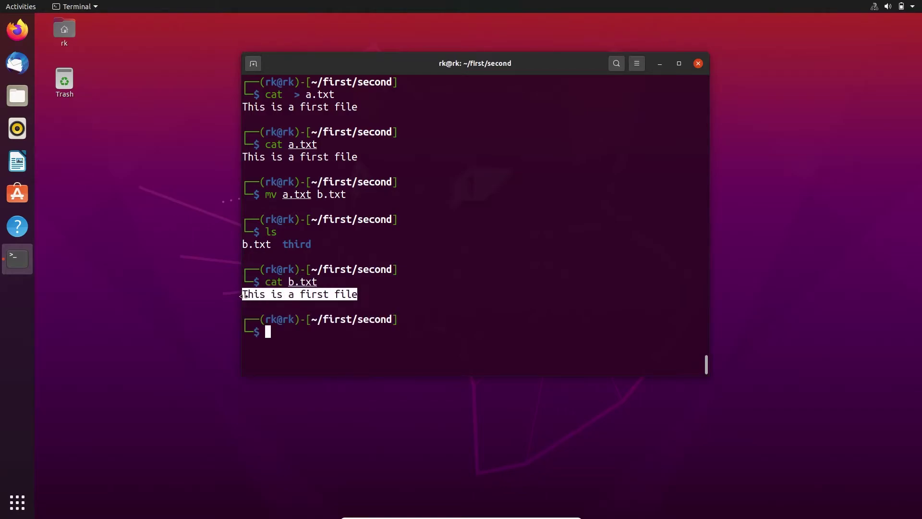
{"action": "left_click", "coordinate": [382, 367]}
{"action": "type", "text": "mv "}
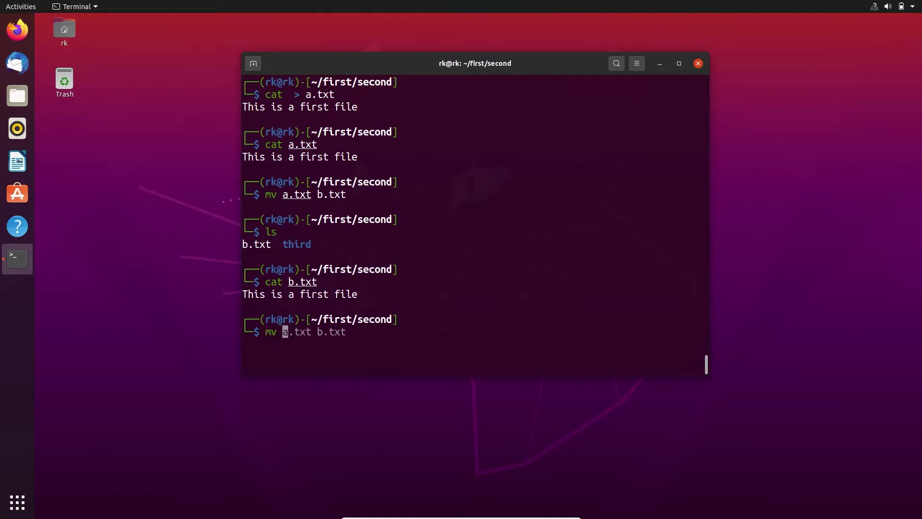
{"action": "type", "text": "b."}
Step: Move b.txt into third with mv, then list the folder and third's contents
{"action": "key", "text": "Tab"}
{"action": "type", "text": "third"}
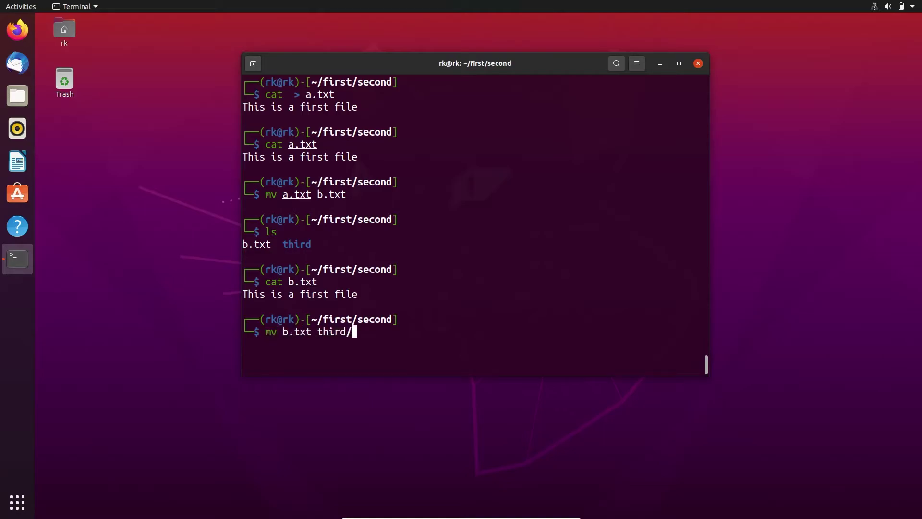
{"action": "key", "text": "Tab"}
{"action": "key", "text": "Return"}
{"action": "type", "text": "ls"}
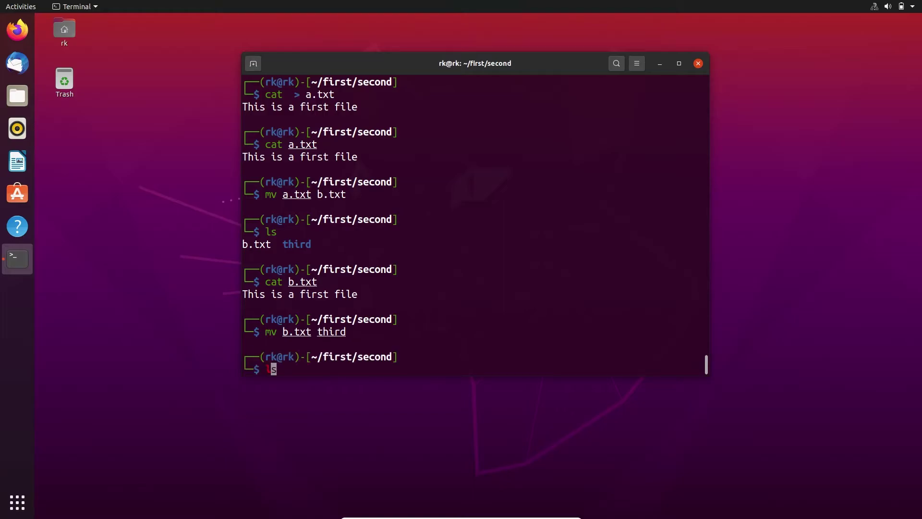
{"action": "key", "text": "Return"}
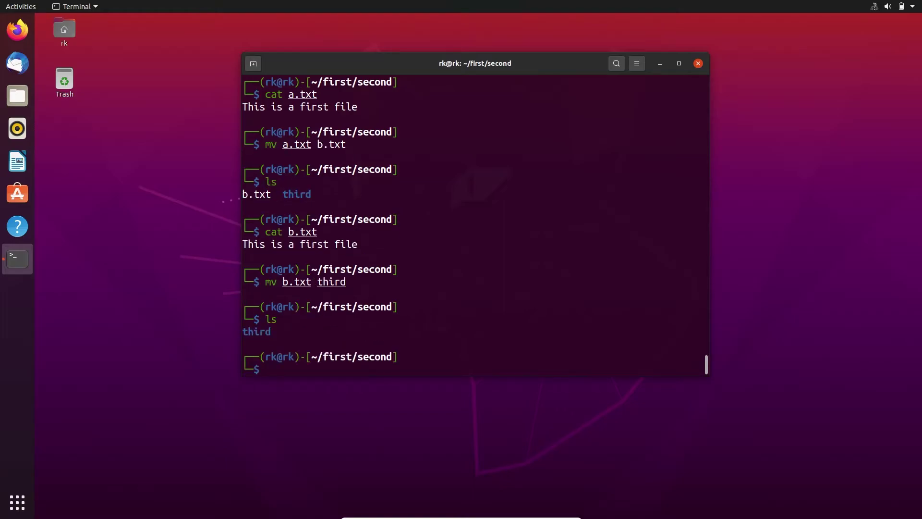
{"action": "type", "text": "ls "}
{"action": "type", "text": "third"}
{"action": "key", "text": "Return"}
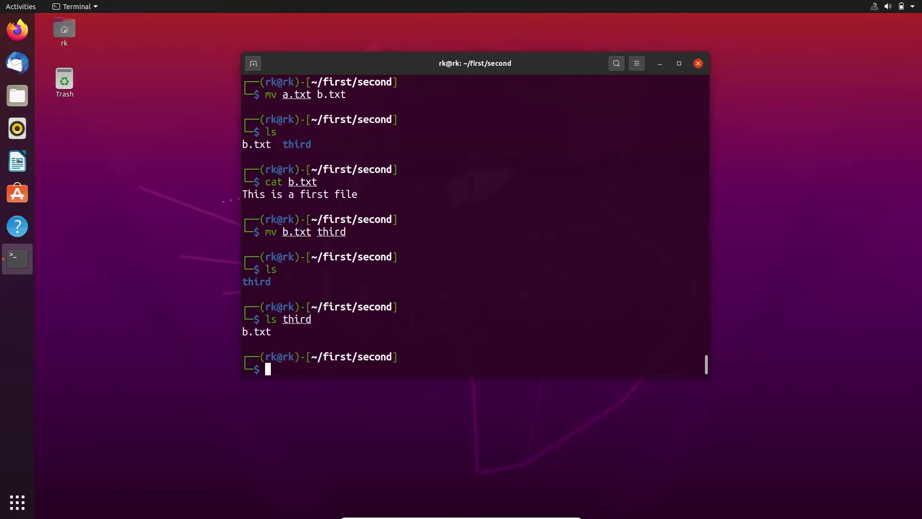
{"action": "type", "text": "m"}
{"action": "type", "text": "v thi"}
Step: Run mv third/b.txt ../c.txt, list the parent directory, and highlight c.txt
{"action": "key", "text": "Tab"}
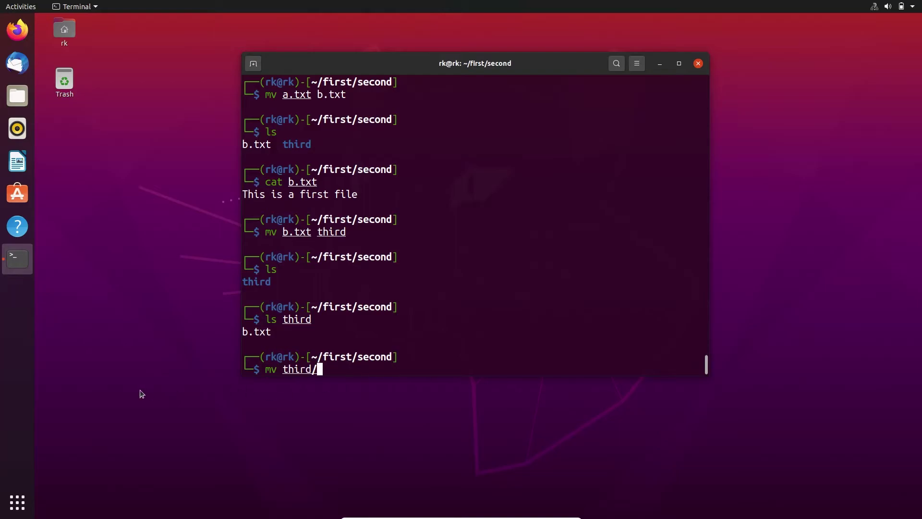
{"action": "double_click", "coordinate": [287, 368]}
{"action": "left_click", "coordinate": [343, 368]}
{"action": "type", "text": "b"}
{"action": "key", "text": "Tab"}
{"action": "key", "text": "BackSpace"}
{"action": "type", "text": ".txt ../"}
{"action": "type", "text": "c.txt"}
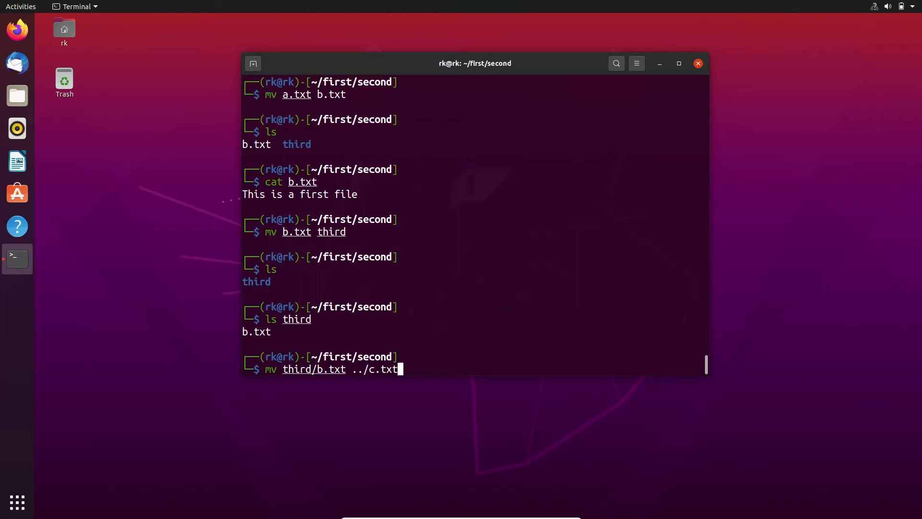
{"action": "key", "text": "Return"}
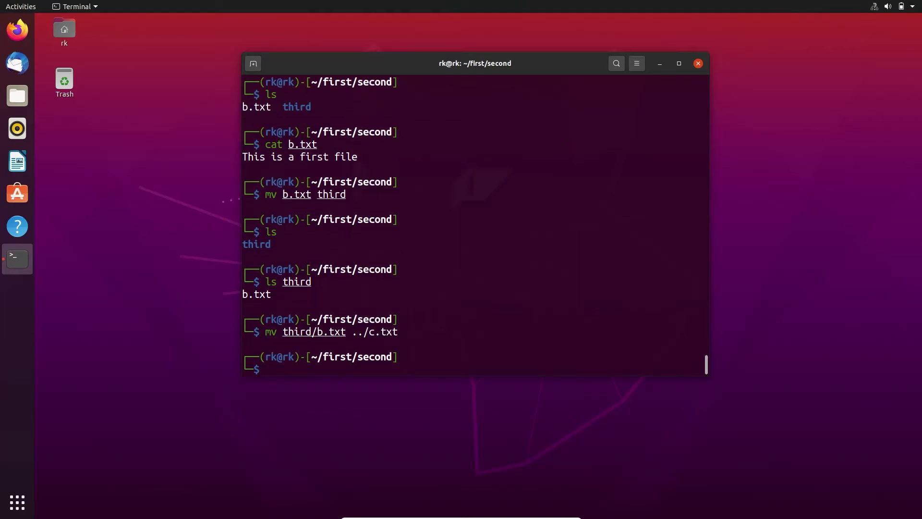
{"action": "type", "text": "ls ."}
{"action": "type", "text": "."}
{"action": "key", "text": "Return"}
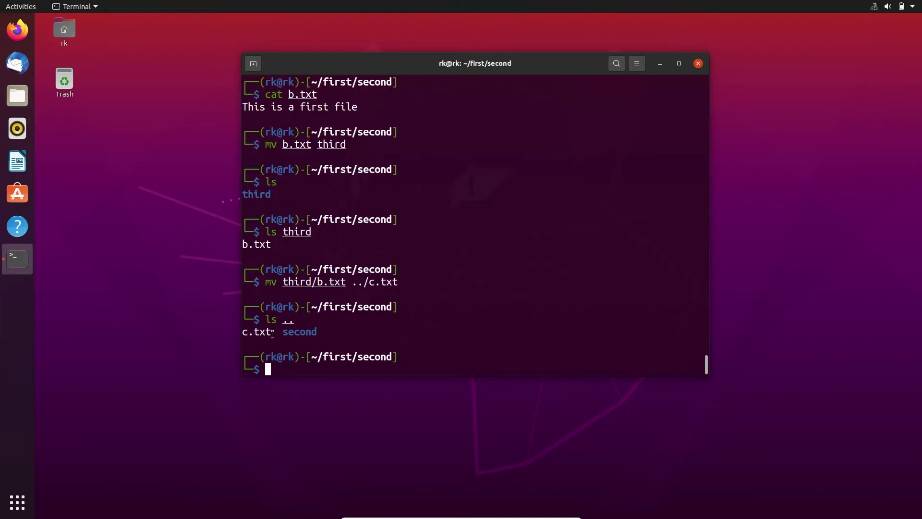
{"action": "left_click_drag", "start_coordinate": [272, 331], "coordinate": [238, 331]}
{"action": "type", "text": "tou"}
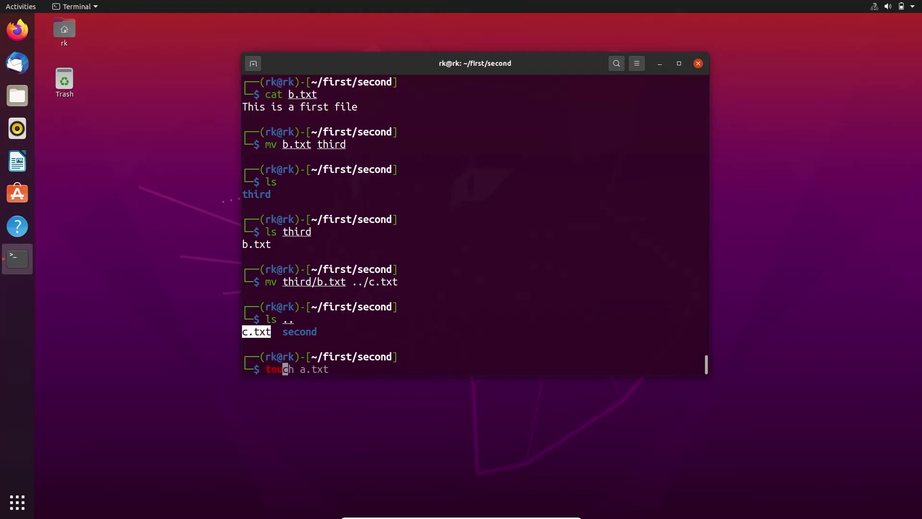
Step: Create empty files a.txt, b.txt and d.txt with touch and list them
{"action": "key", "text": "Right"}
{"action": "type", "text": "b.t"}
{"action": "key", "text": "Tab"}
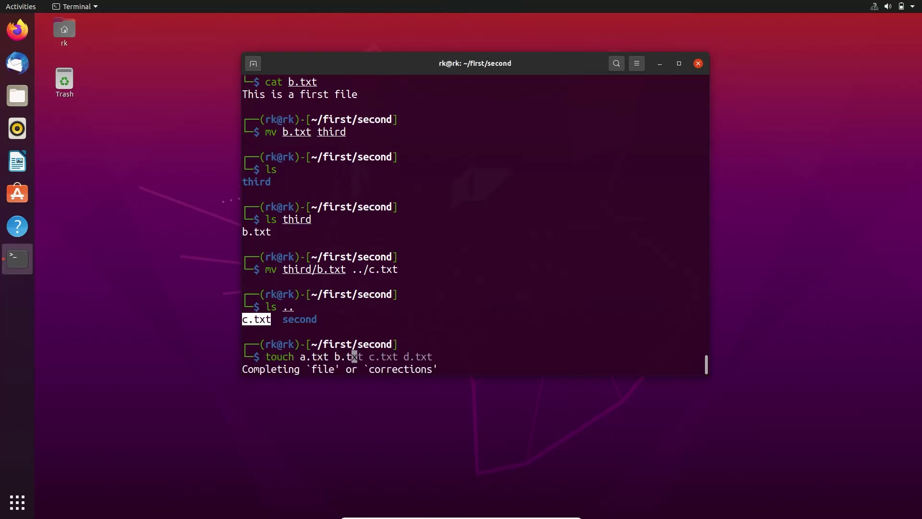
{"action": "type", "text": "xt"}
{"action": "key", "text": "BackSpace"}
{"action": "type", "text": "d.txt"}
{"action": "key", "text": "Return"}
{"action": "type", "text": "ls"}
{"action": "key", "text": "Return"}
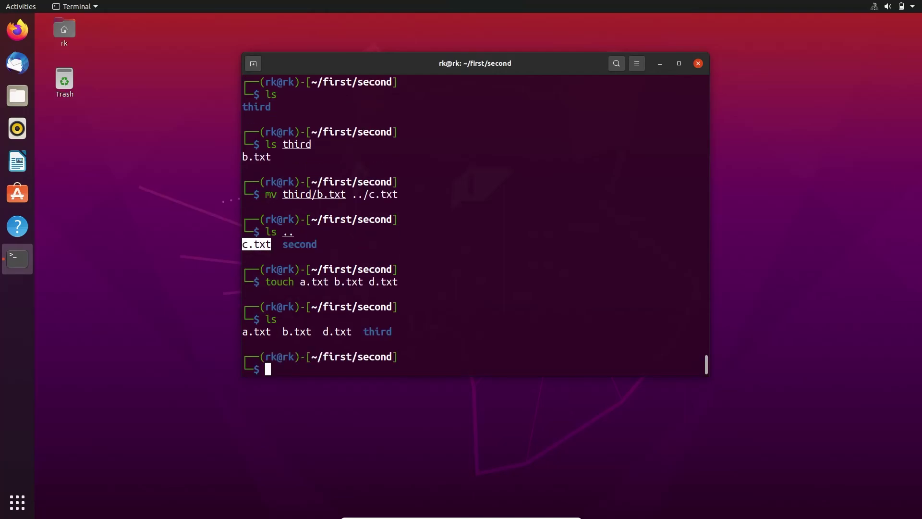
{"action": "type", "text": "mv *."}
{"action": "type", "text": "txt thi"}
{"action": "type", "text": "rd"}
Step: Move all *.txt files into third and list third's contents
{"action": "key", "text": "Return"}
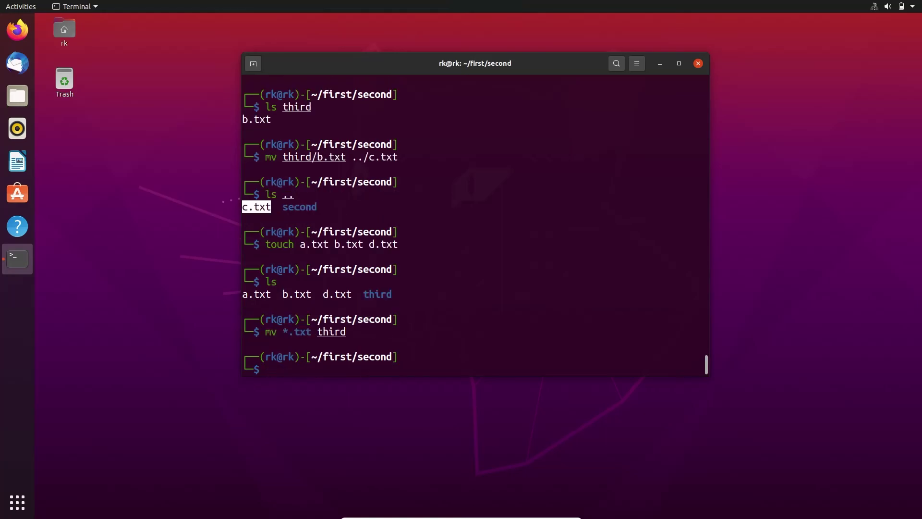
{"action": "type", "text": "ls third"}
{"action": "key", "text": "Return"}
{"action": "left_click", "coordinate": [348, 333]}
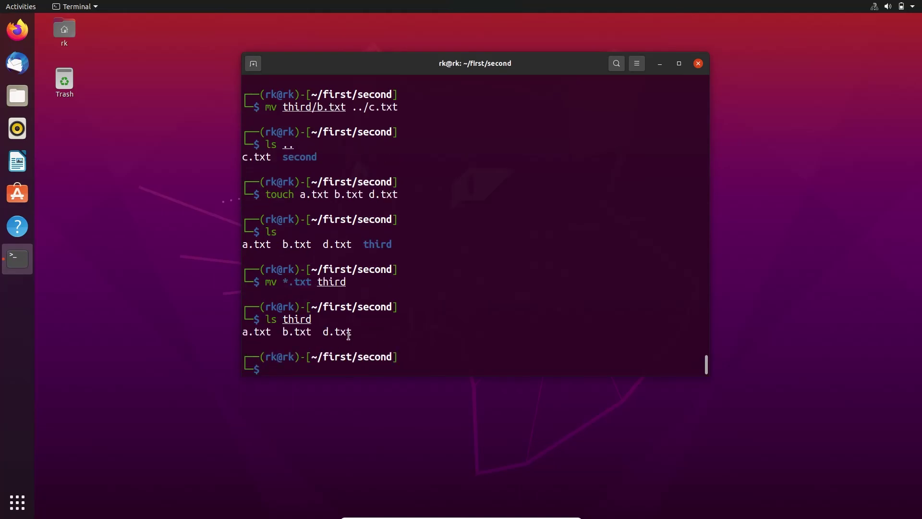